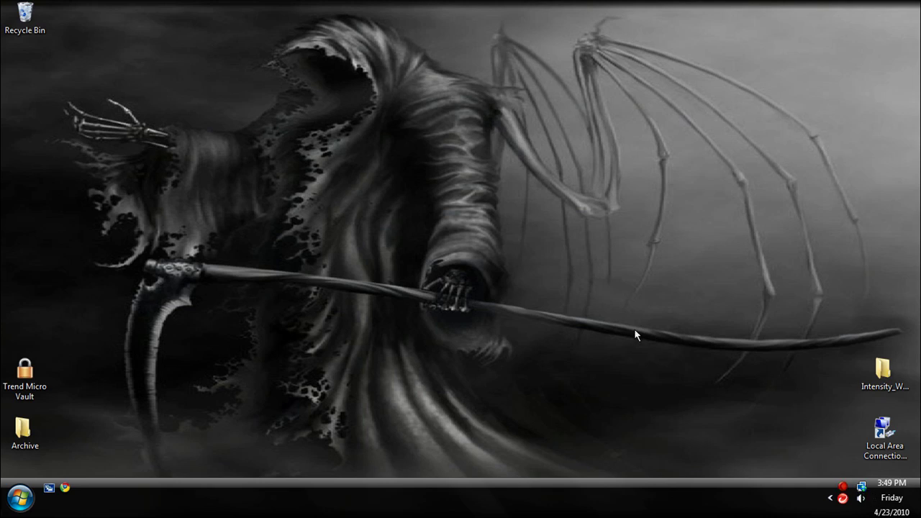
- Inspect the Intensity 3.6 and Media Express 2.0.3 installers in the Intensity_Windows_3.6 folder, then close it
double_click(879, 372)
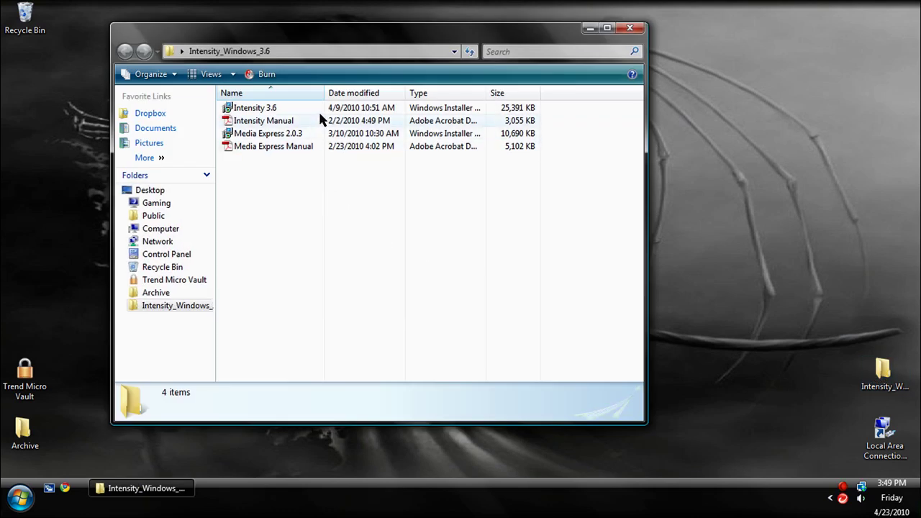
left_click(320, 107)
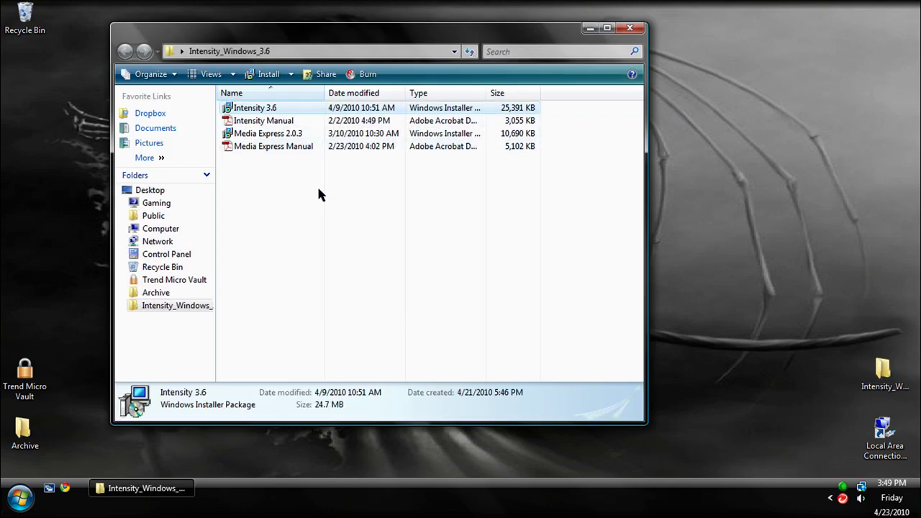
left_click(292, 135)
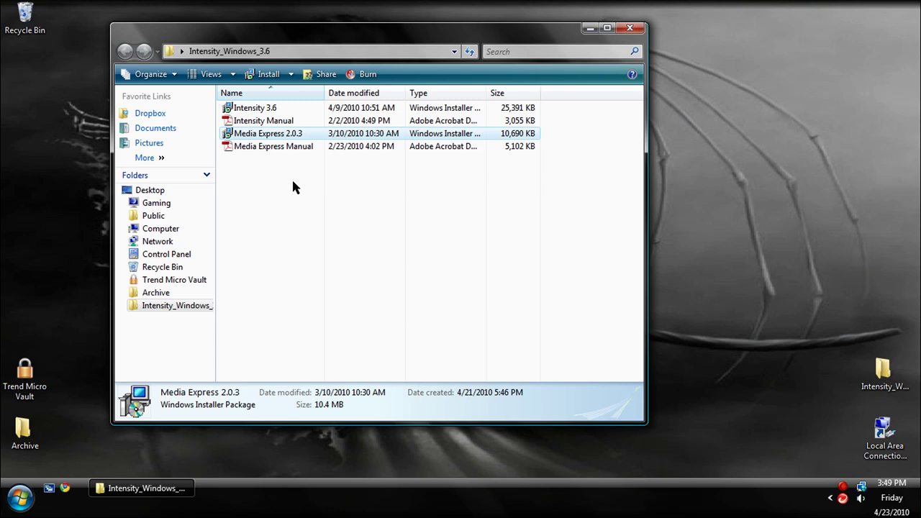
left_click(292, 182)
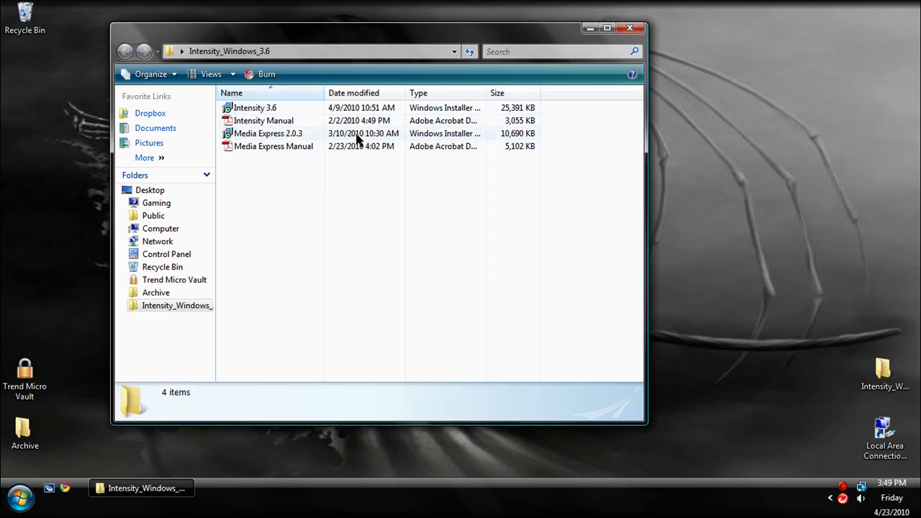
left_click(629, 27)
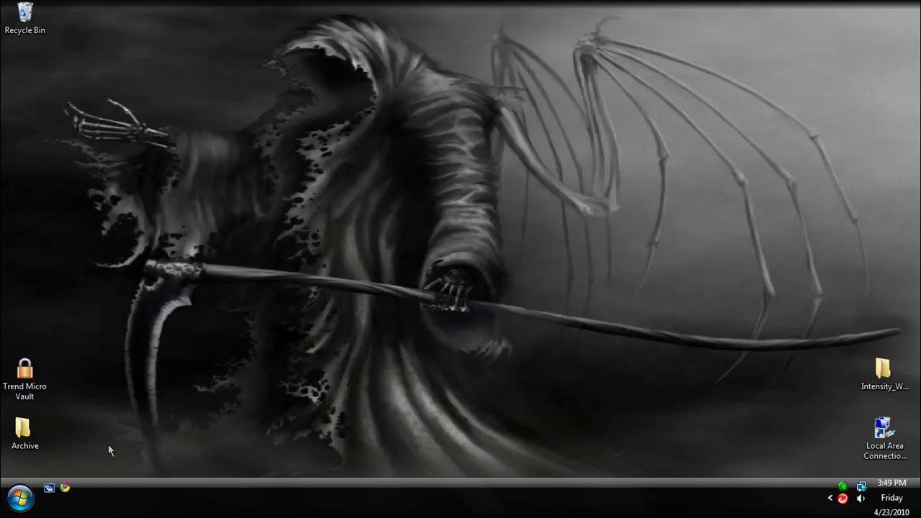
- Search the Start menu for 'black' and open the Blackmagic Control Panel
left_click(18, 500)
left_click(65, 465)
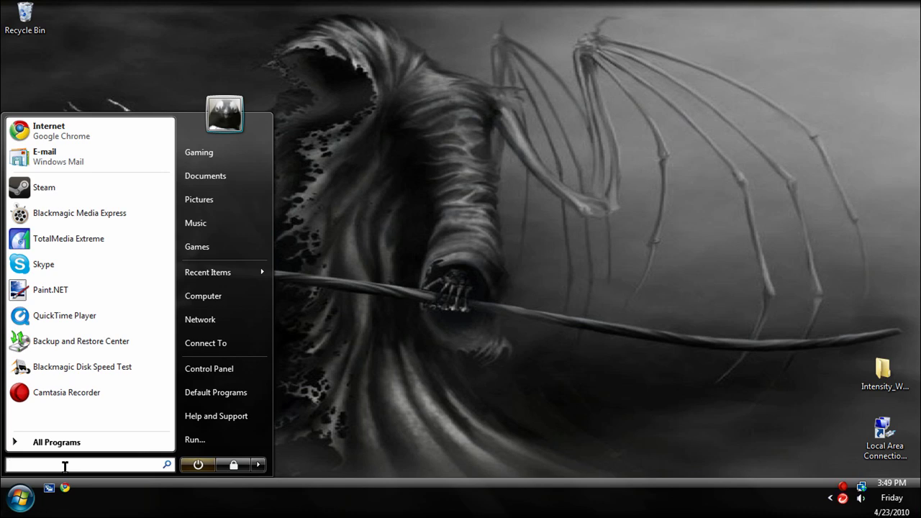
type("blasch")
key("BackSpace")
key("BackSpace")
key("BackSpace")
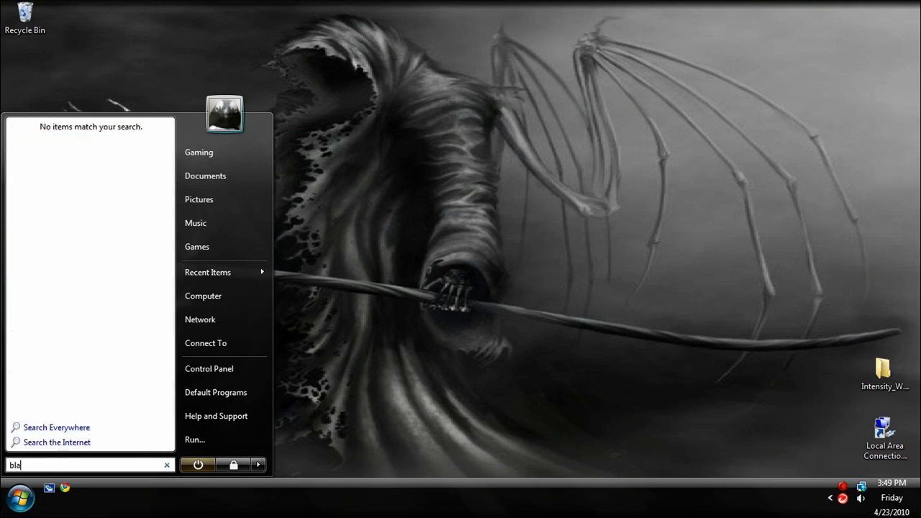
type("ck")
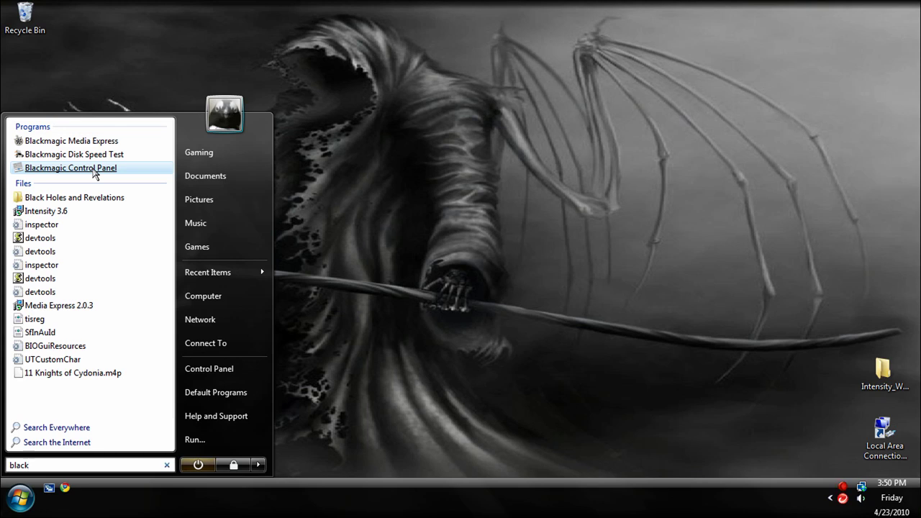
left_click(71, 168)
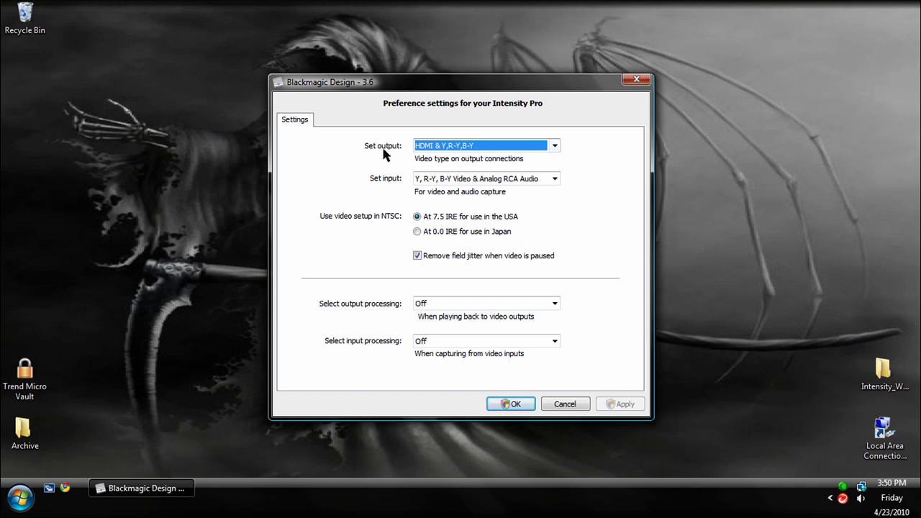
left_click(465, 147)
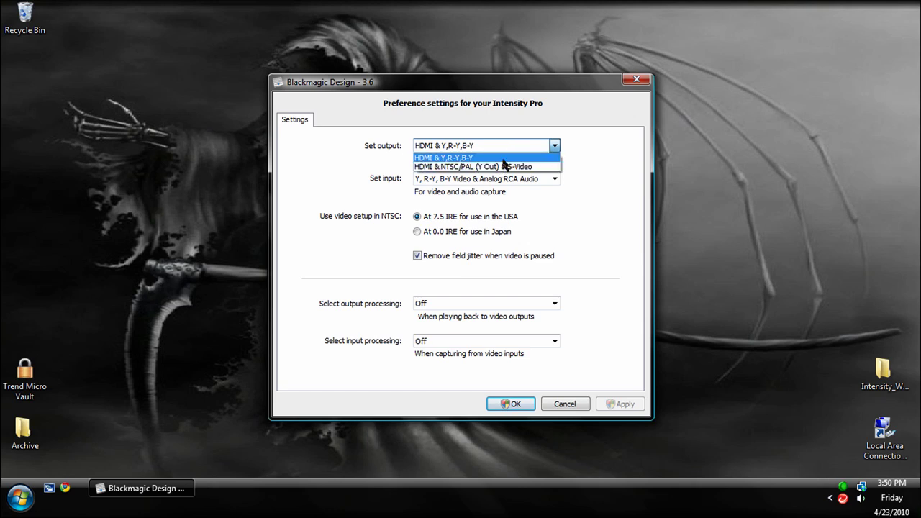
left_click(503, 158)
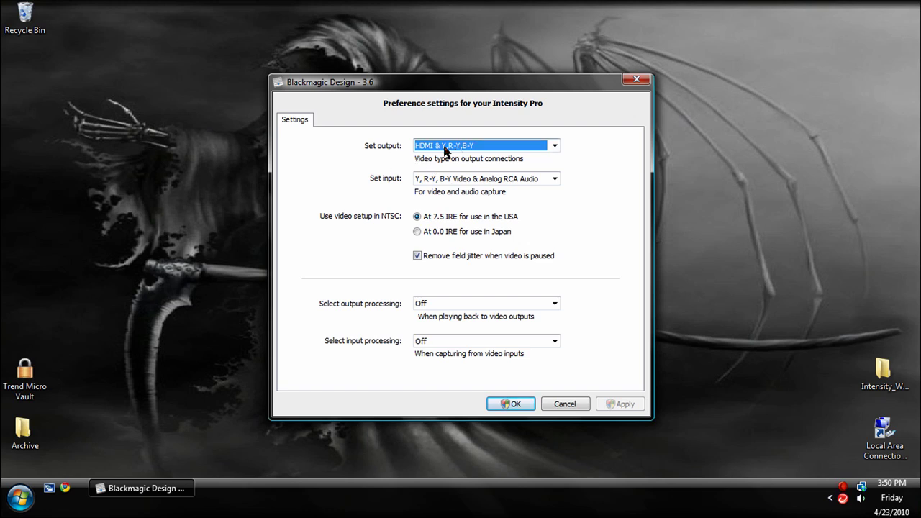
left_click(522, 183)
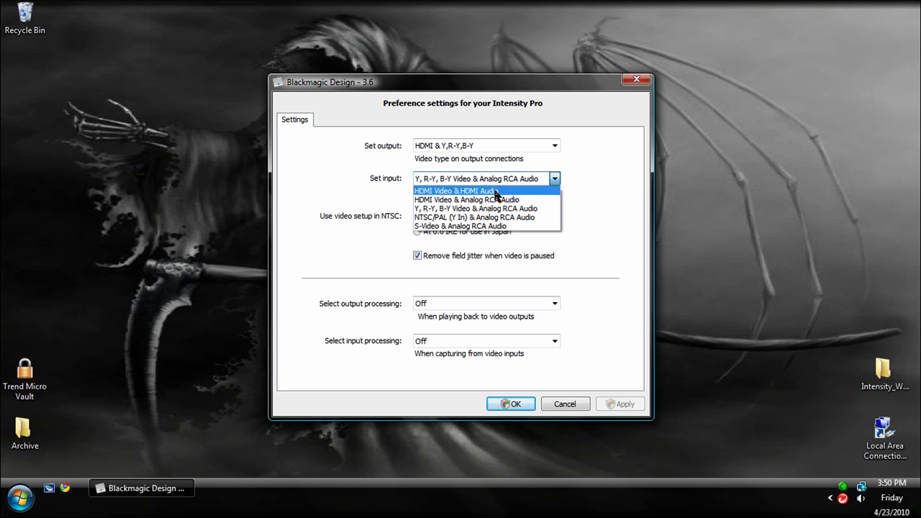
left_click(543, 210)
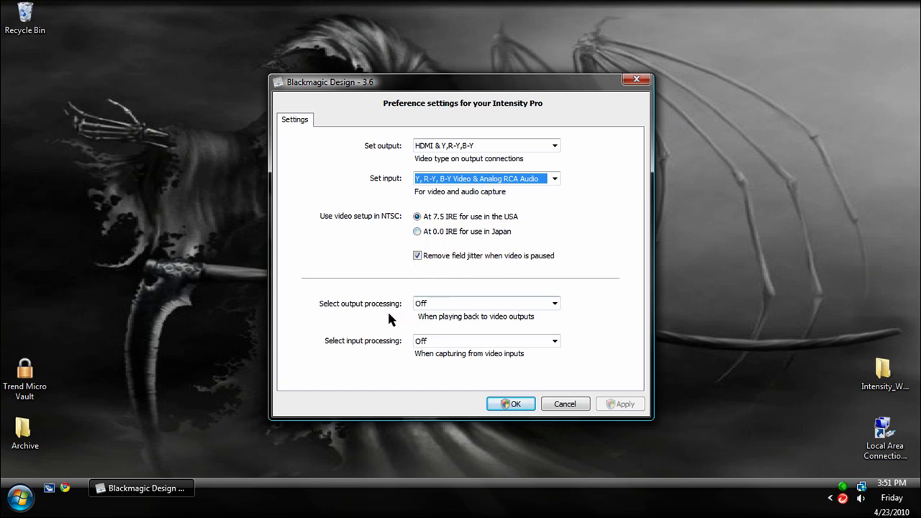
- Review the output and input processing dropdowns, keep both on Off, and Cancel the preferences
left_click(469, 303)
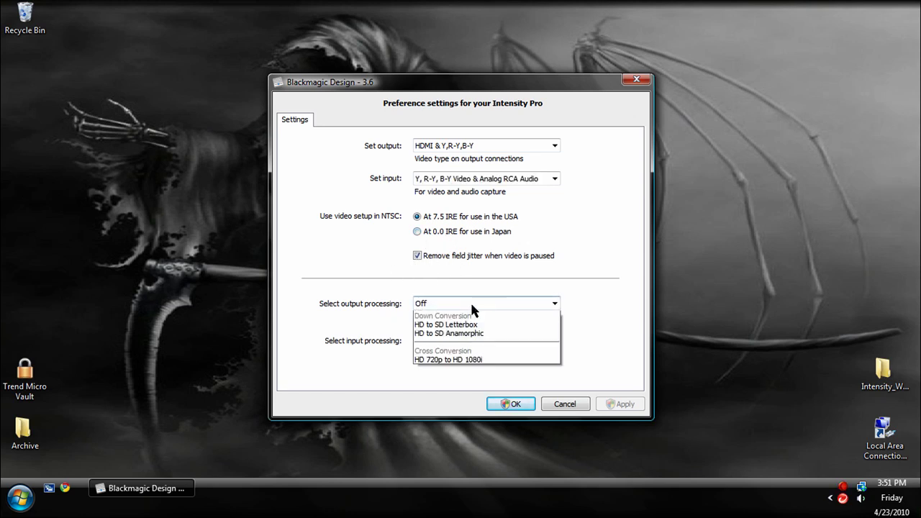
left_click(471, 302)
left_click(559, 344)
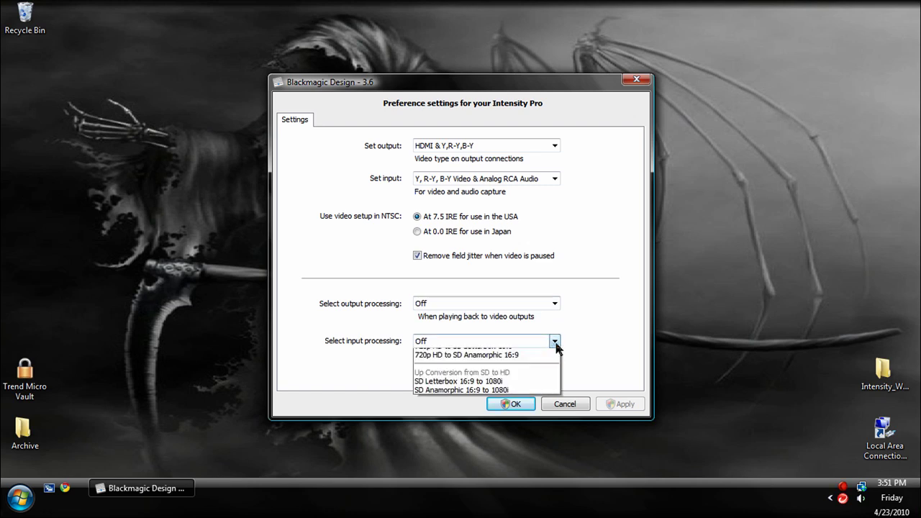
left_click(582, 329)
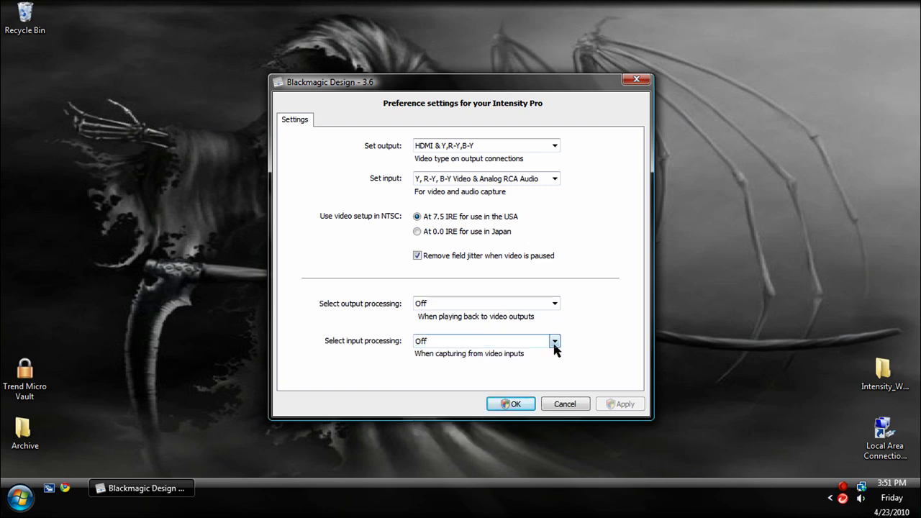
left_click(553, 342)
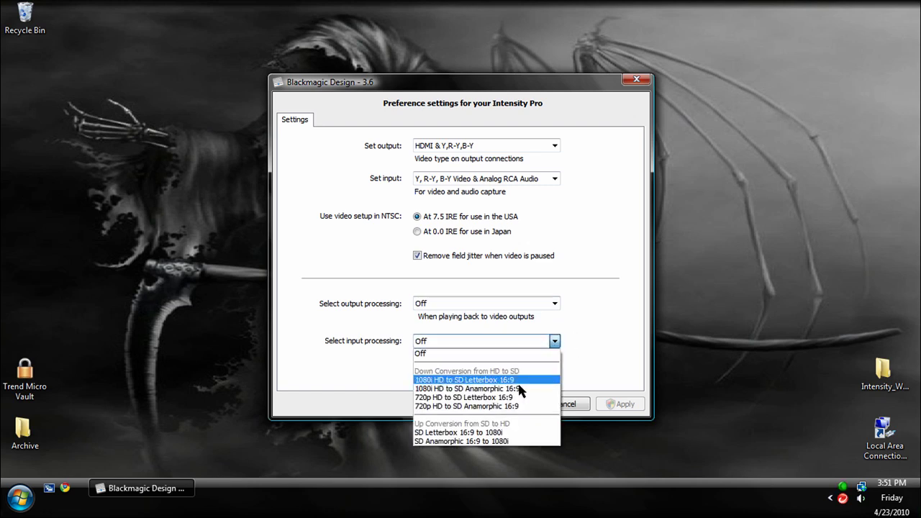
left_click(575, 322)
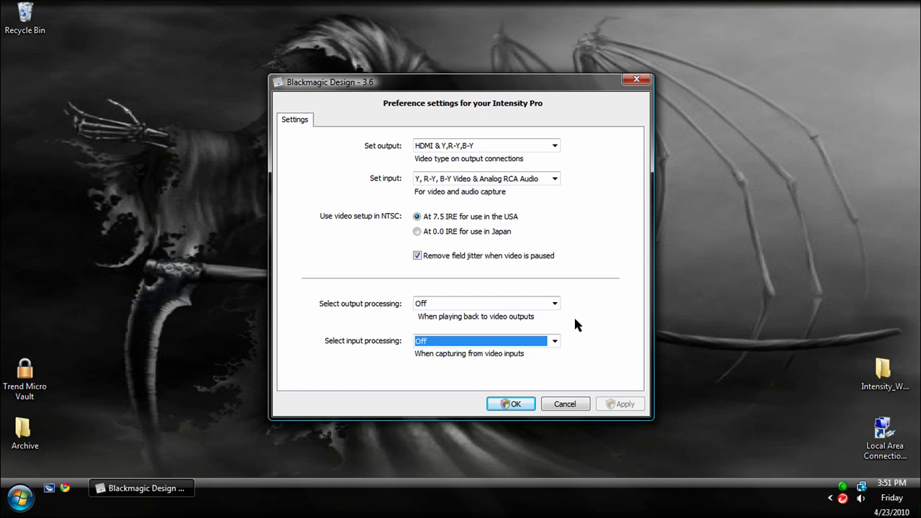
left_click(555, 305)
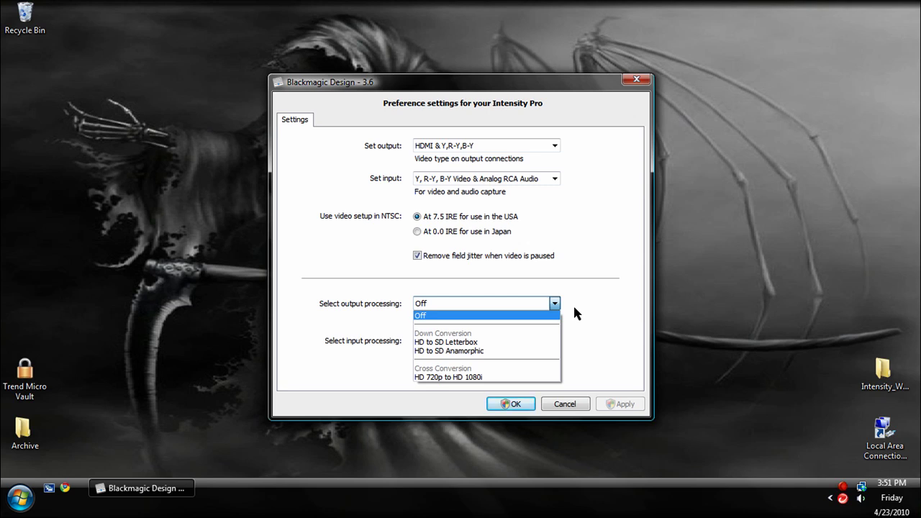
left_click(574, 312)
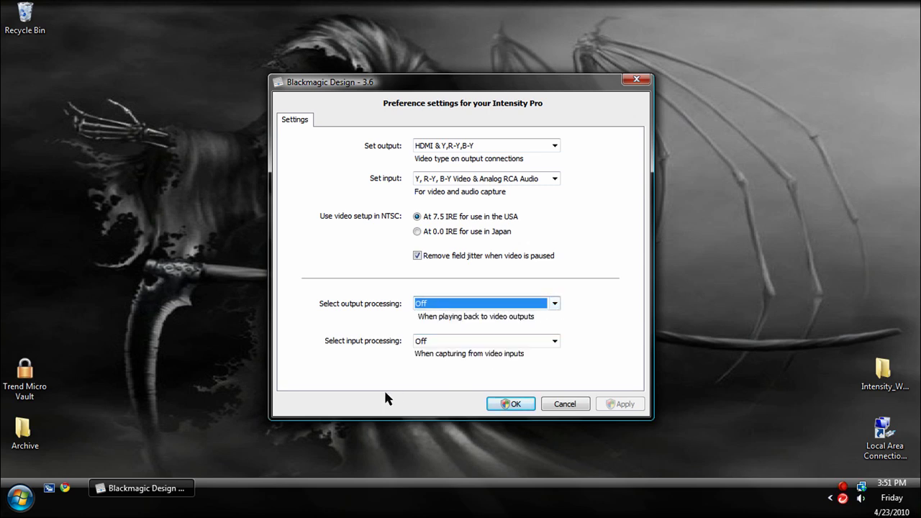
left_click(554, 341)
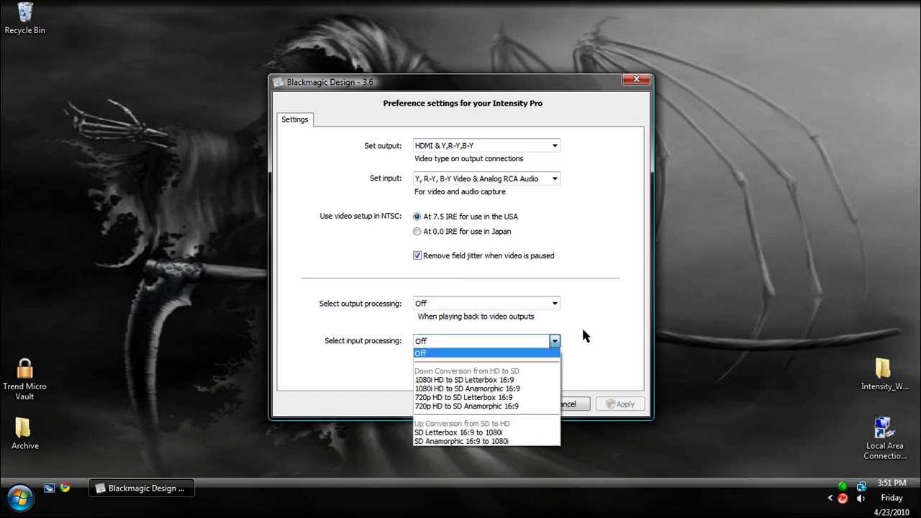
left_click(582, 330)
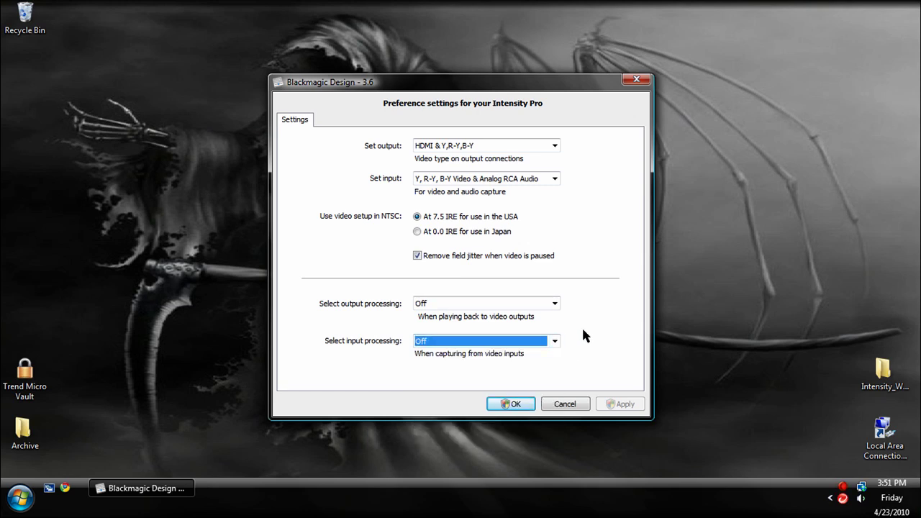
left_click(564, 405)
- Launch Blackmagic Media Express from All Programs > Blackmagic Design > Media Express
left_click(22, 498)
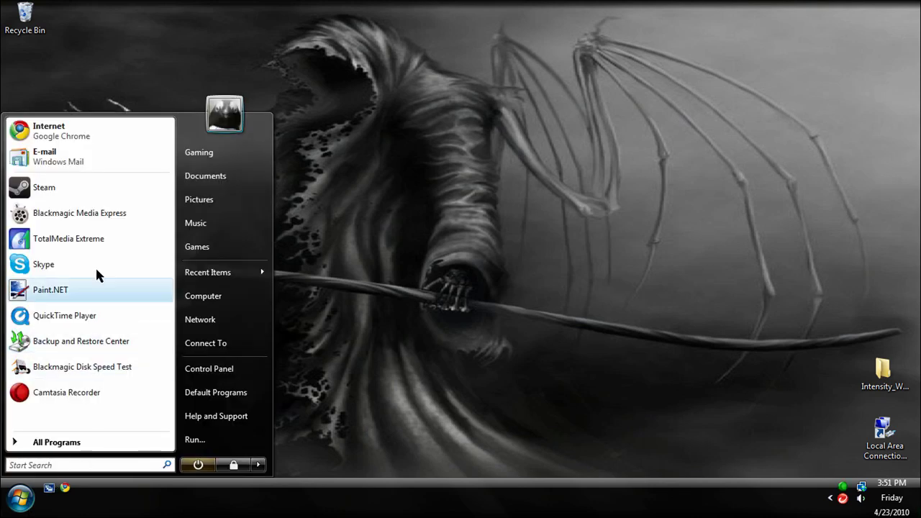
left_click(88, 442)
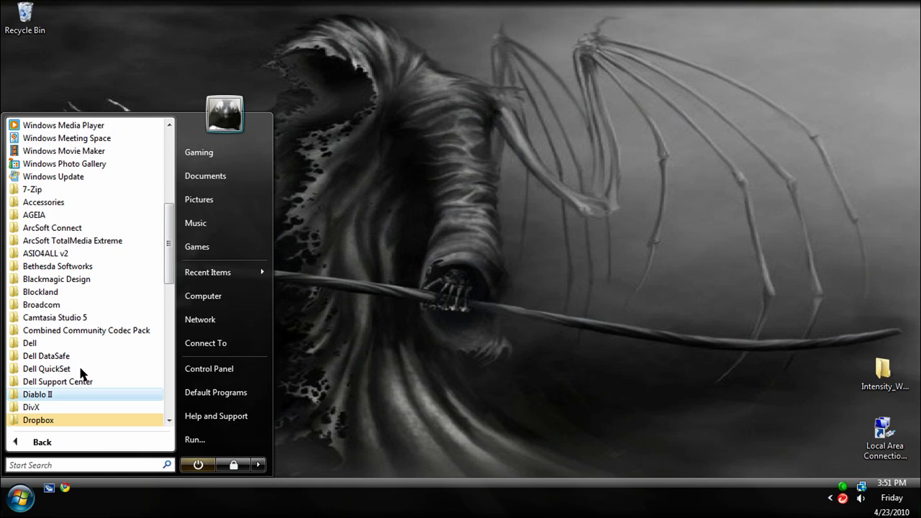
left_click(80, 280)
left_click(84, 305)
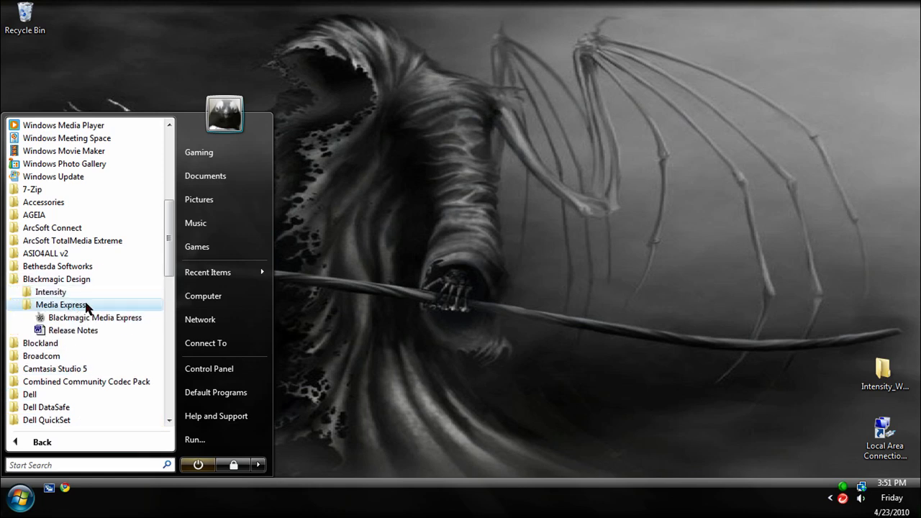
left_click(95, 318)
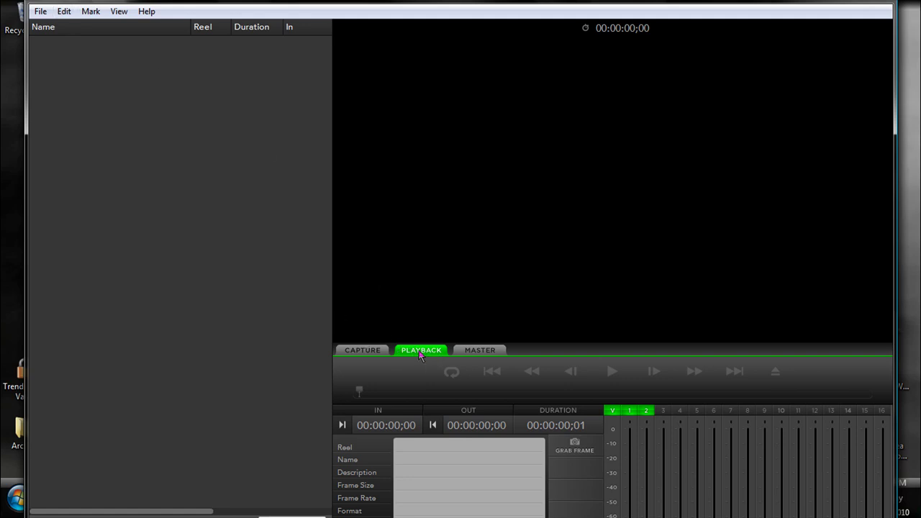
- Open Edit > Preferences in Media Express
left_click(63, 12)
left_click(100, 132)
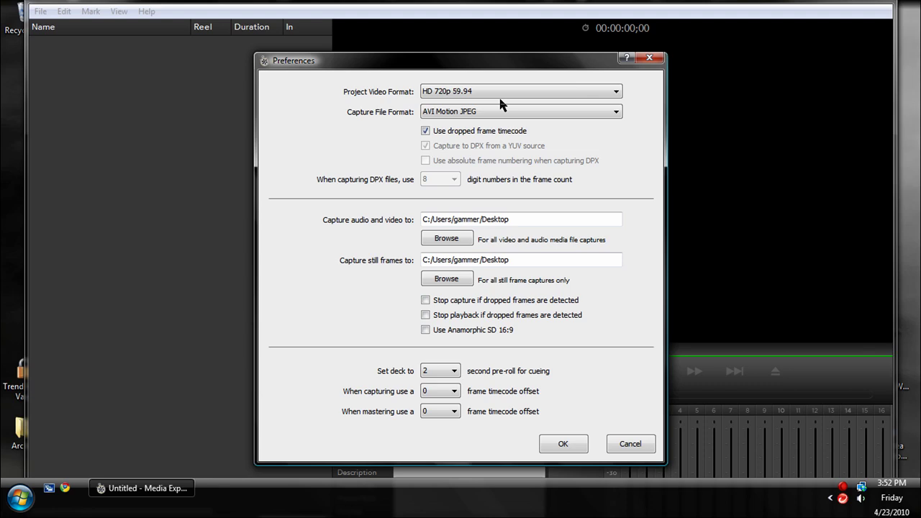
- Open the Project Video Format list and scroll through the available formats
left_click(513, 92)
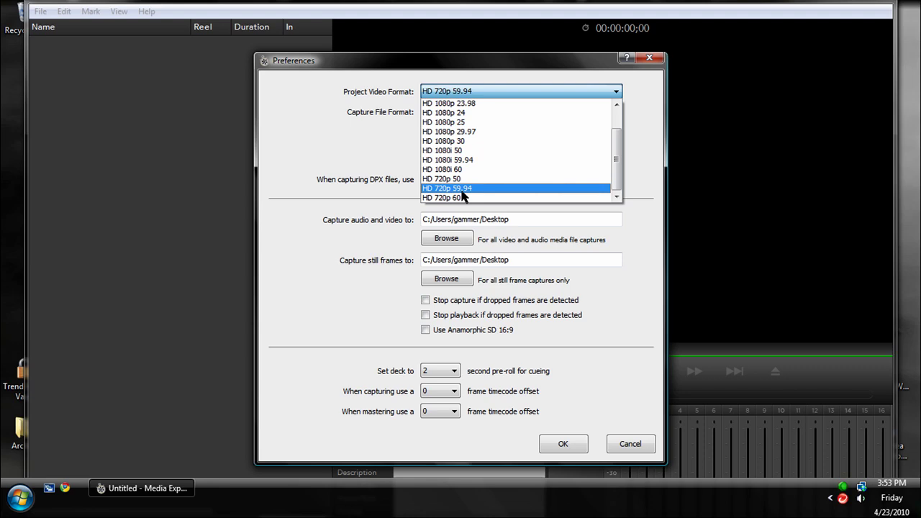
scroll(460, 196, "up", 3)
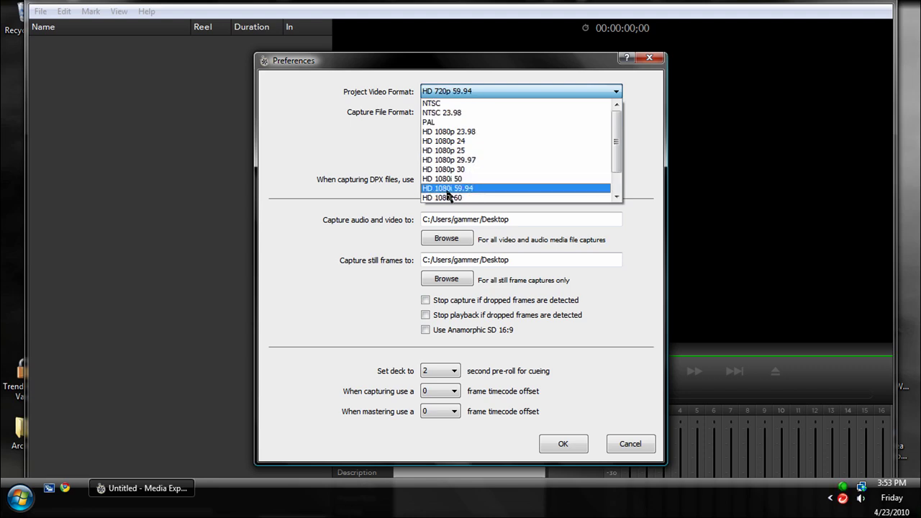
scroll(461, 195, "down", 1)
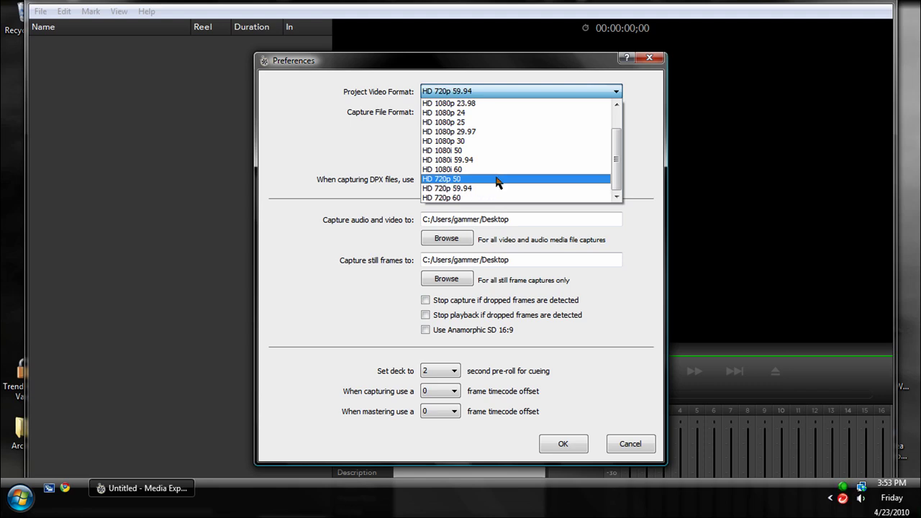
scroll(495, 181, "up", 1)
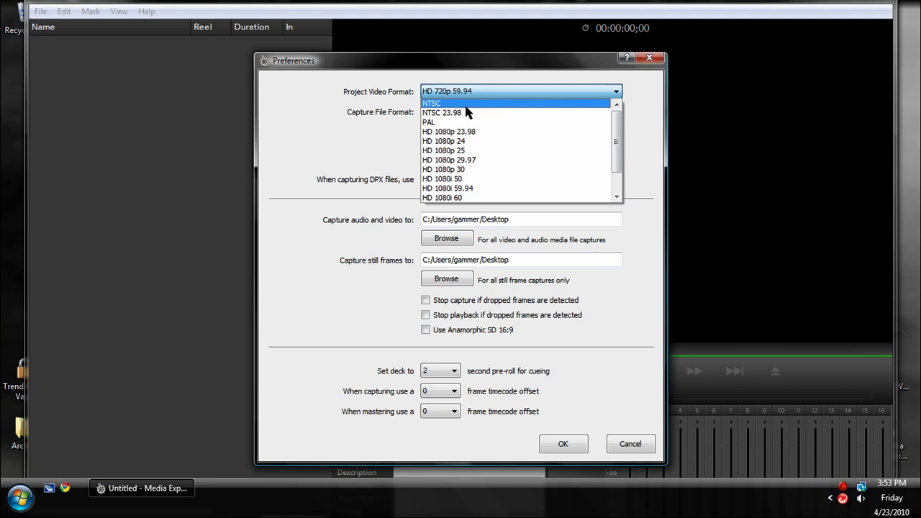
- Leave the format on HD 720p 59.94 and set Capture File Format to AVI Motion JPEG
left_click(327, 155)
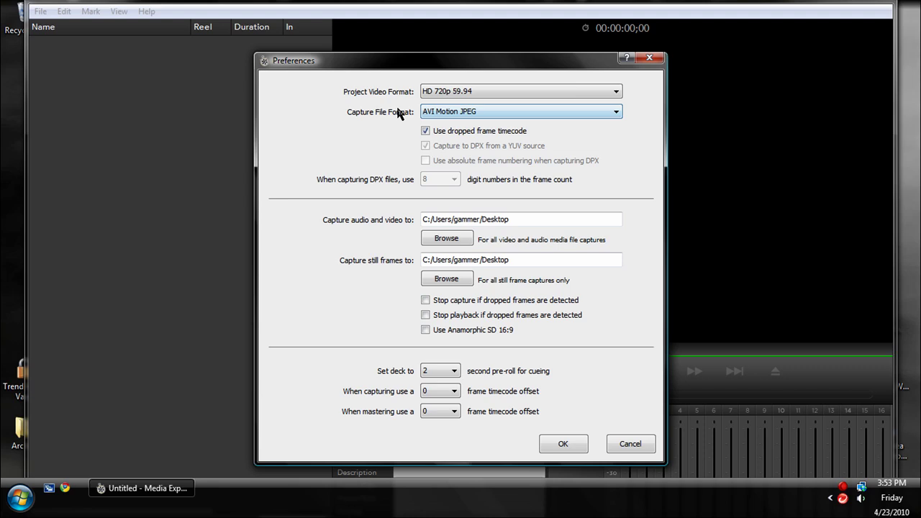
left_click(464, 112)
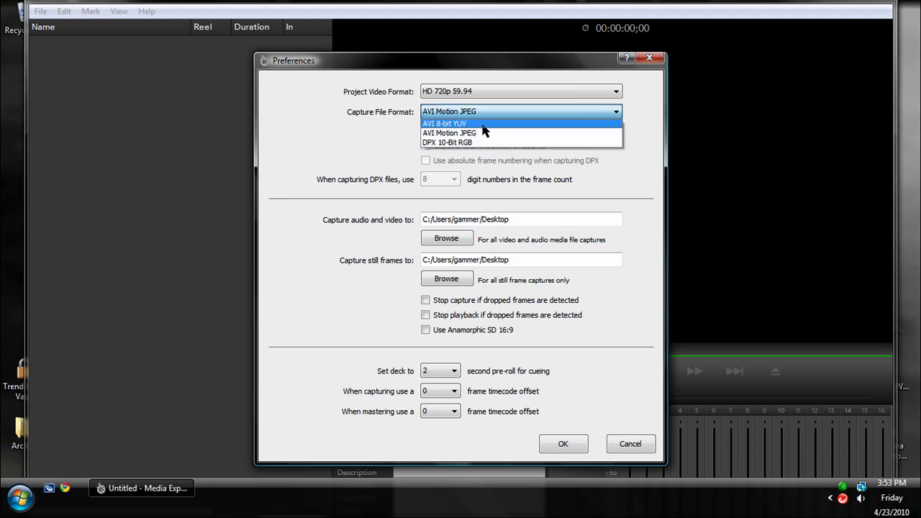
left_click(482, 124)
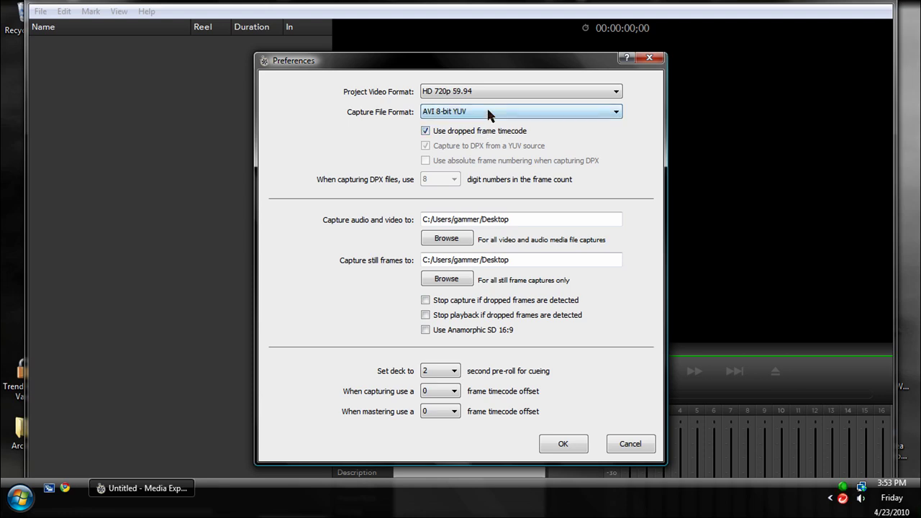
left_click(486, 111)
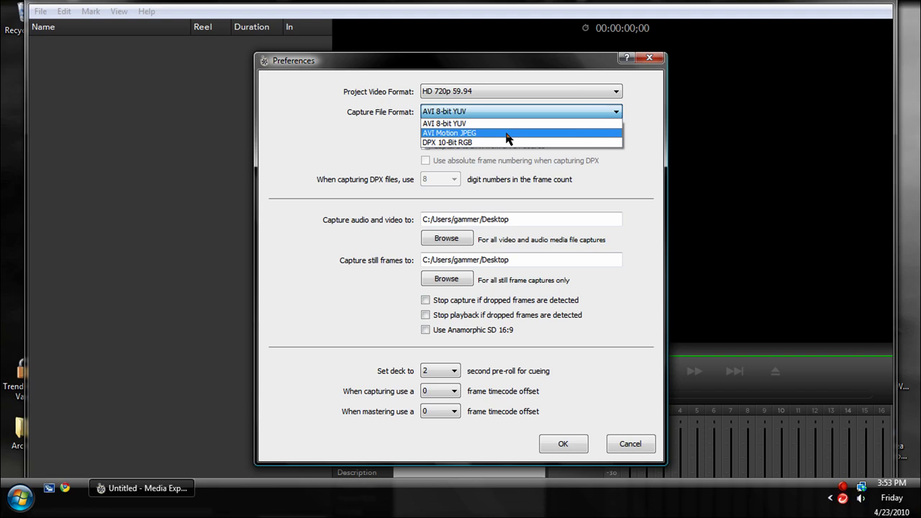
left_click(507, 133)
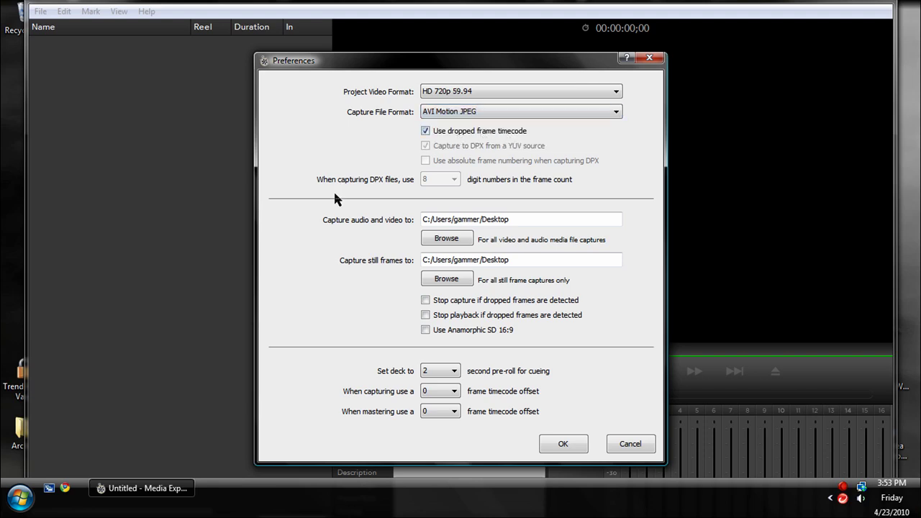
left_click(492, 112)
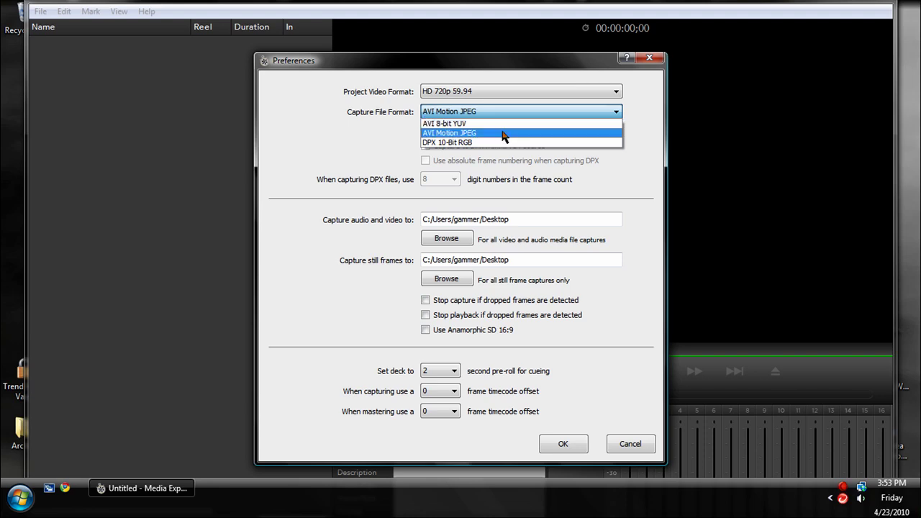
left_click(503, 134)
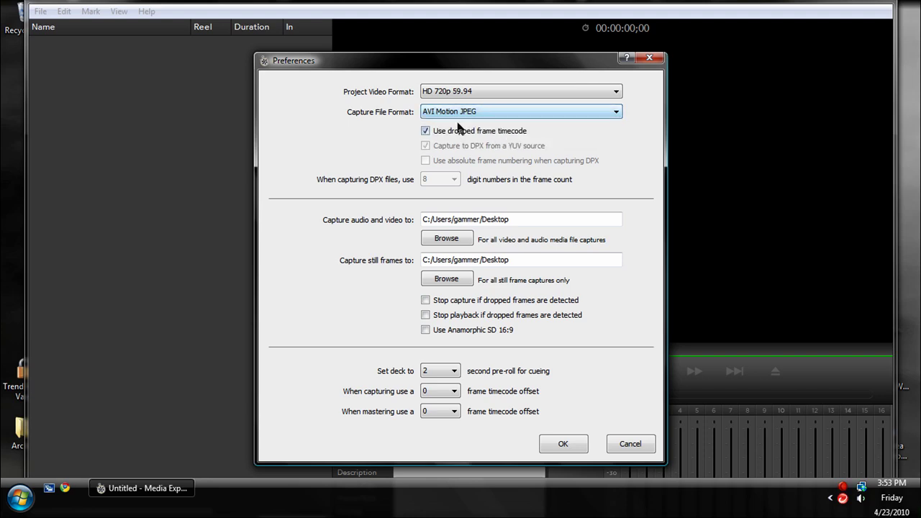
left_click(503, 111)
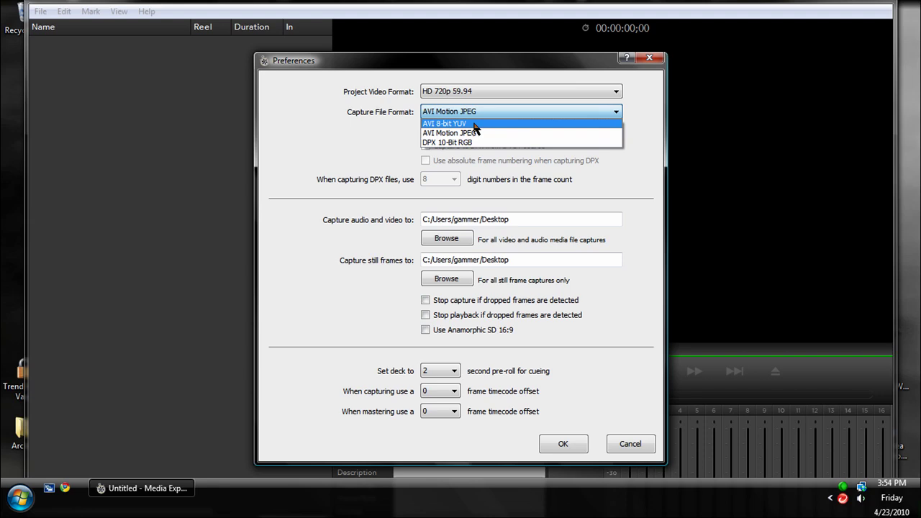
left_click(360, 148)
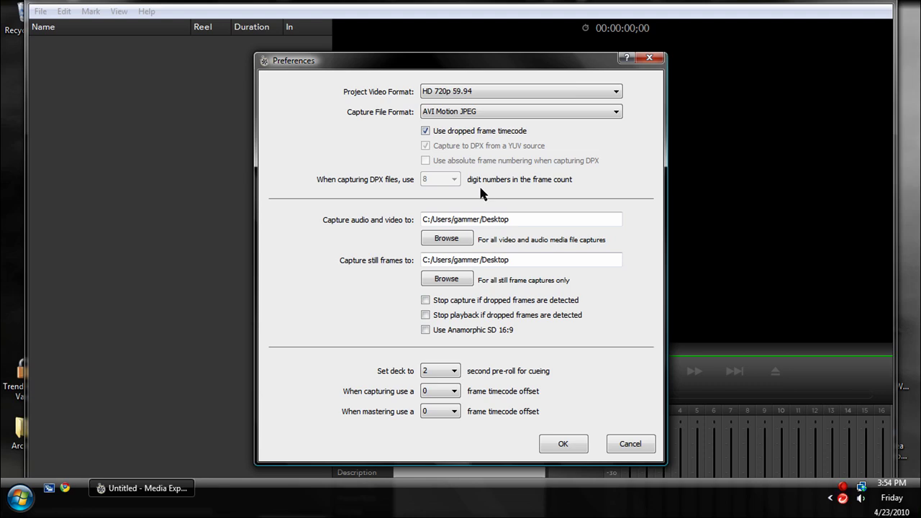
double_click(554, 216)
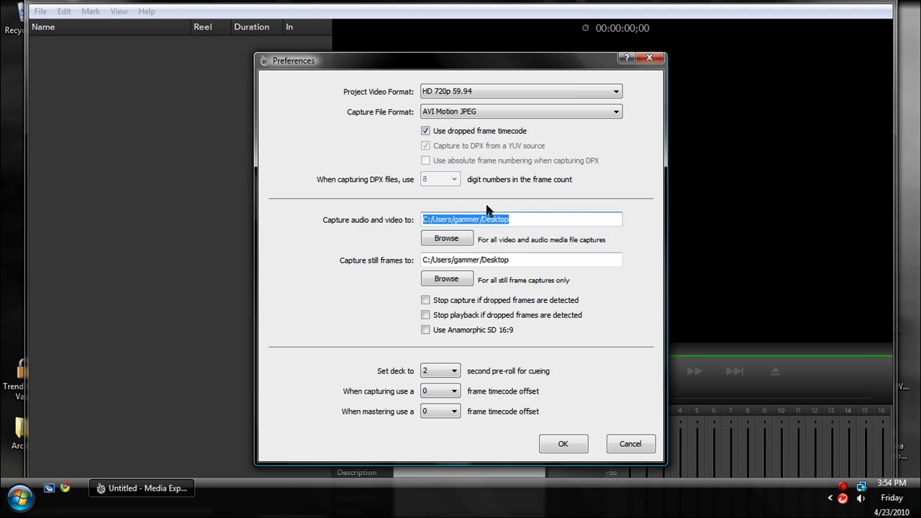
left_click(536, 219)
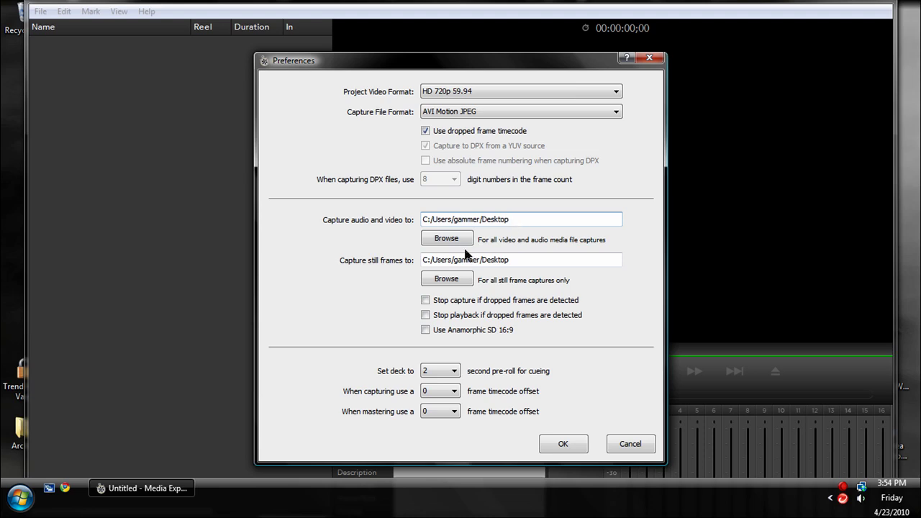
left_click(529, 257)
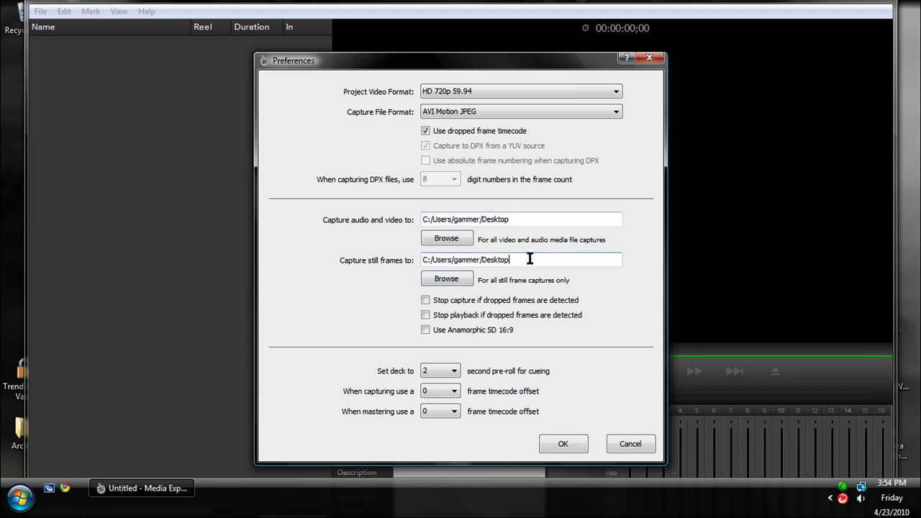
left_click_drag(534, 262, 325, 288)
left_click(526, 257)
left_click(425, 300)
- Apply the preferences with OK and switch to the Capture tab
left_click(579, 448)
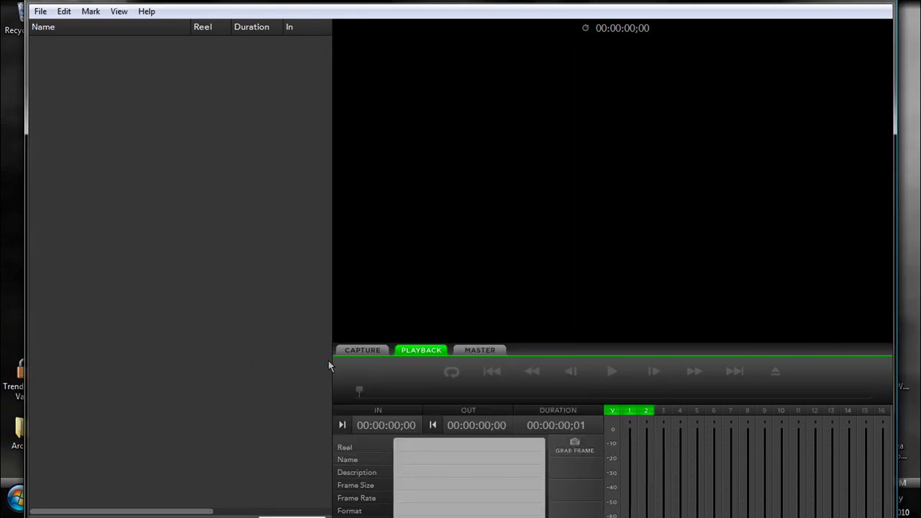
left_click(370, 351)
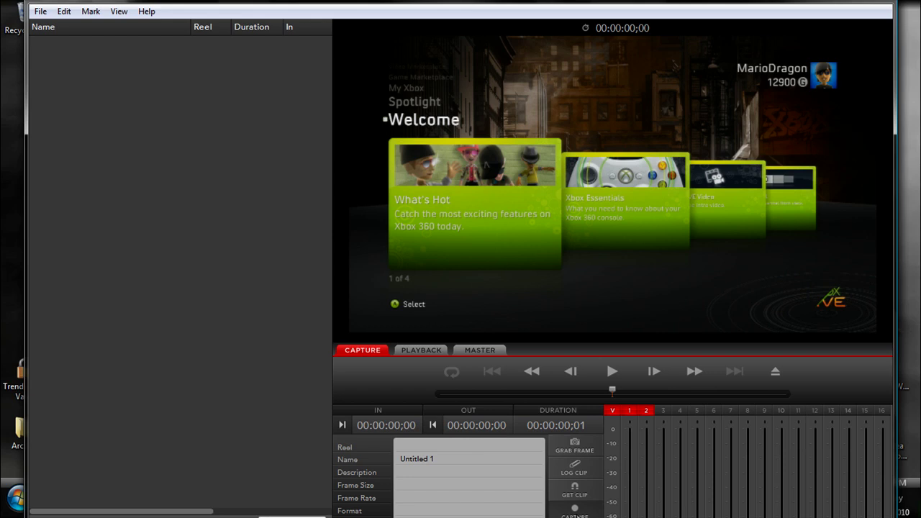
- Record the live Xbox feed with File > Capture Now, stopping after about 16 seconds
left_click(39, 12)
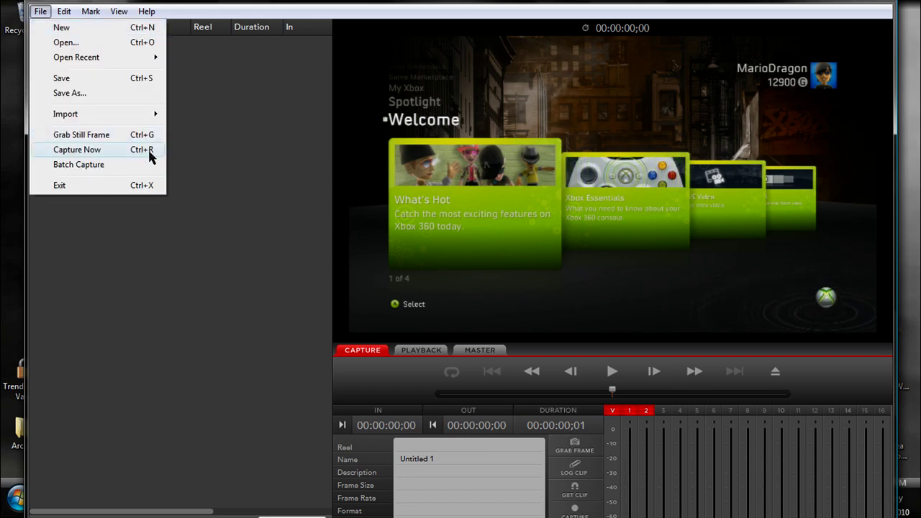
left_click(76, 149)
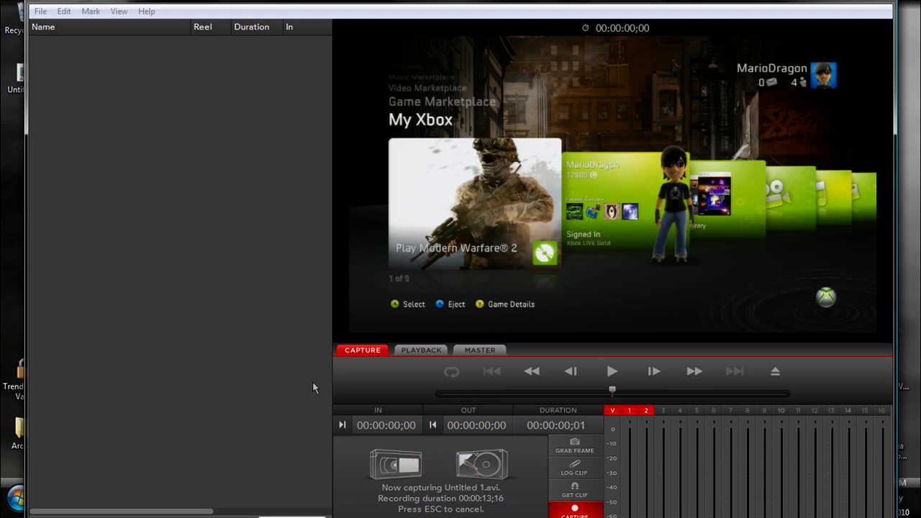
left_click(574, 511)
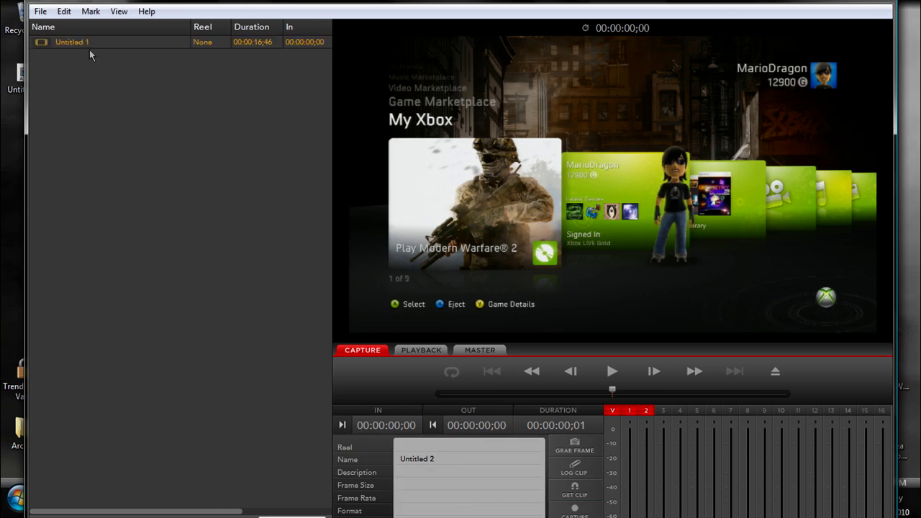
- Select the Untitled 1 clip in the bin and its captured file on the desktop
left_click(90, 46)
left_click(16, 80)
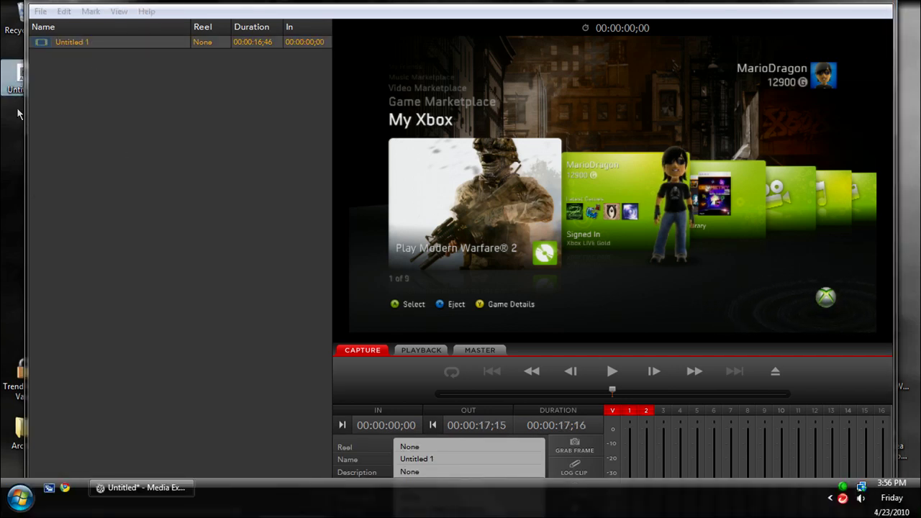
left_click(180, 244)
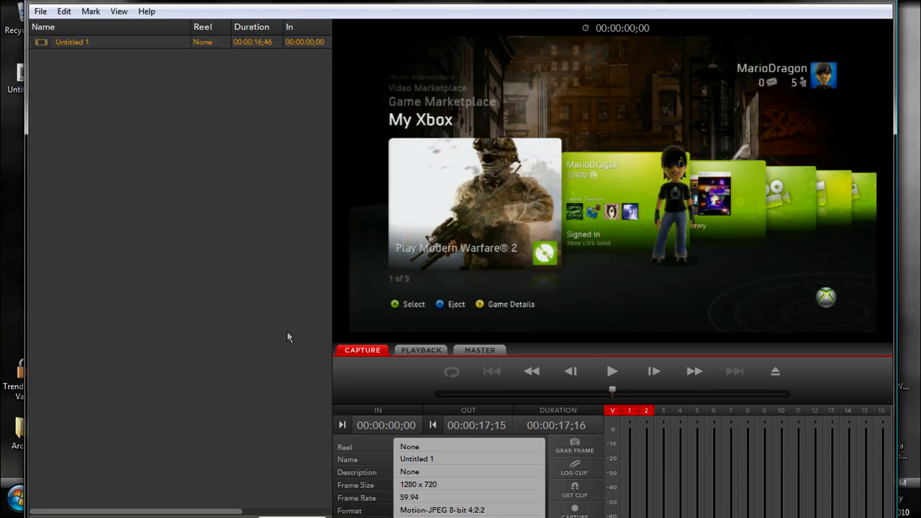